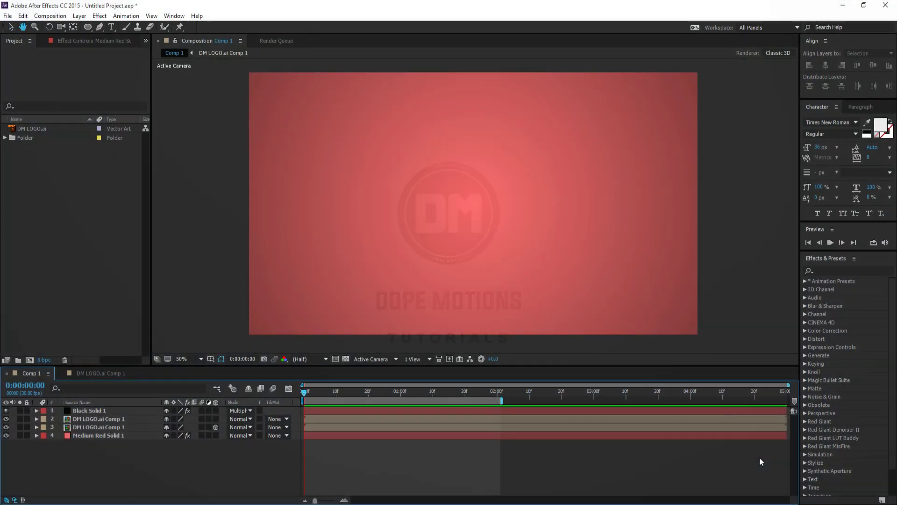
Preview the finished Comp 1 example of the turning DM logo above its mirrored reflection.
key(space)
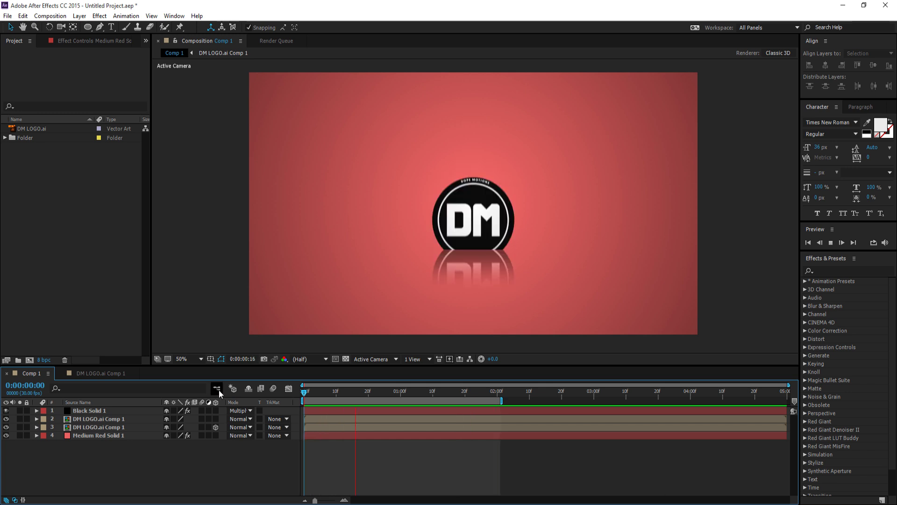
Stop the preview and create a new 1920×1080 composition.
click(307, 392)
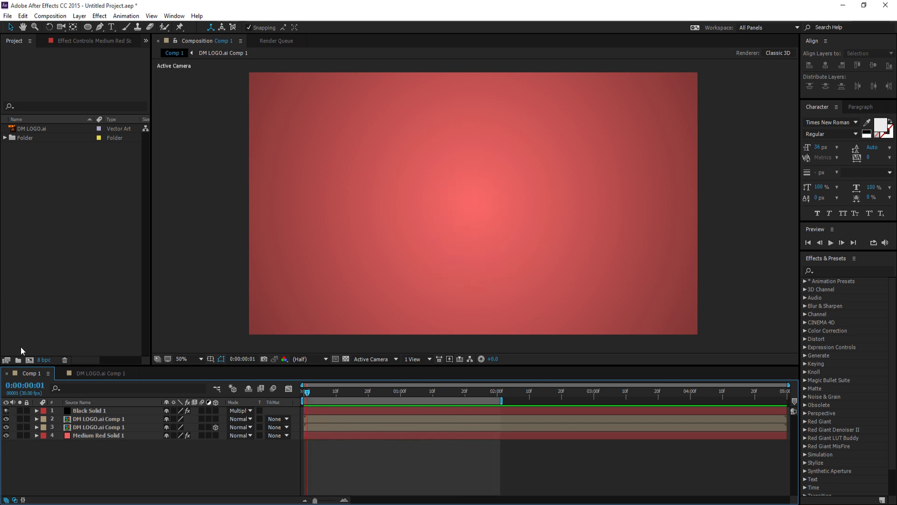
click(29, 360)
click(471, 292)
text(1920)
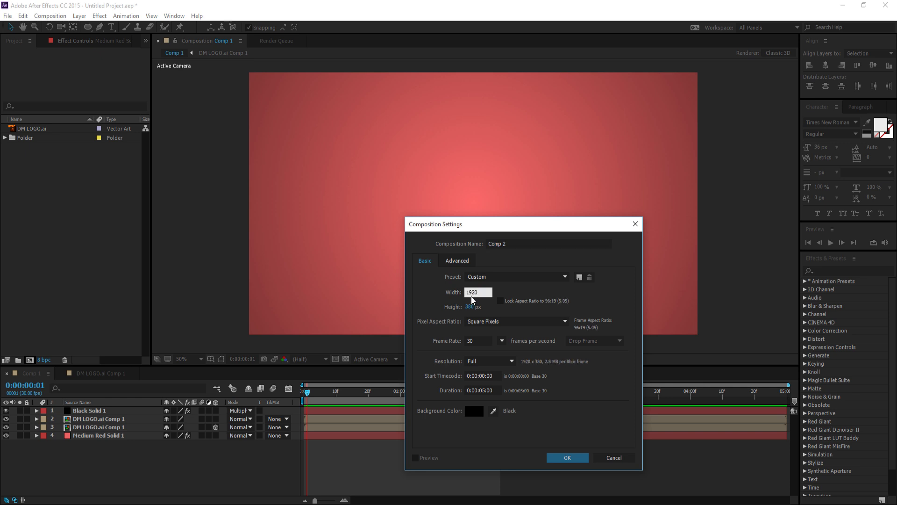
click(471, 309)
text(1080)
click(567, 463)
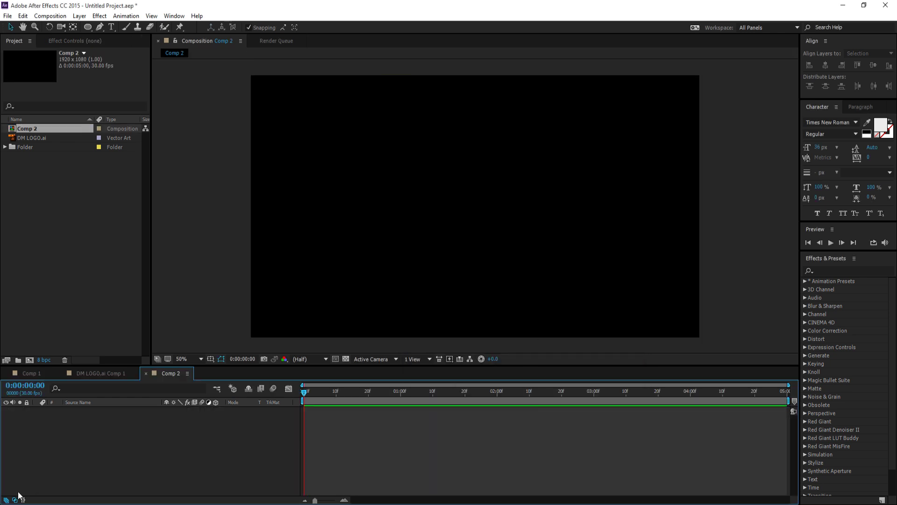
Add a pink solid layer named 'bg' to the composition.
key(ctrl+y)
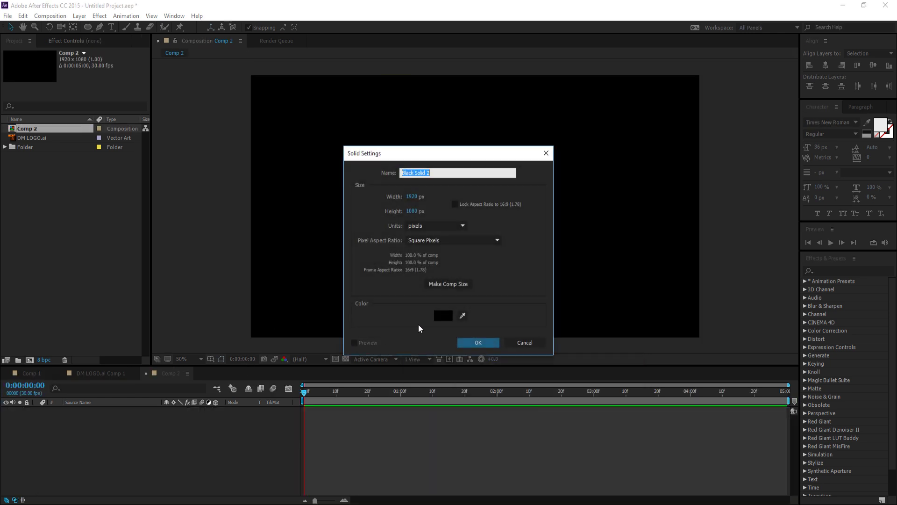
click(438, 318)
drag(639, 375, 680, 332)
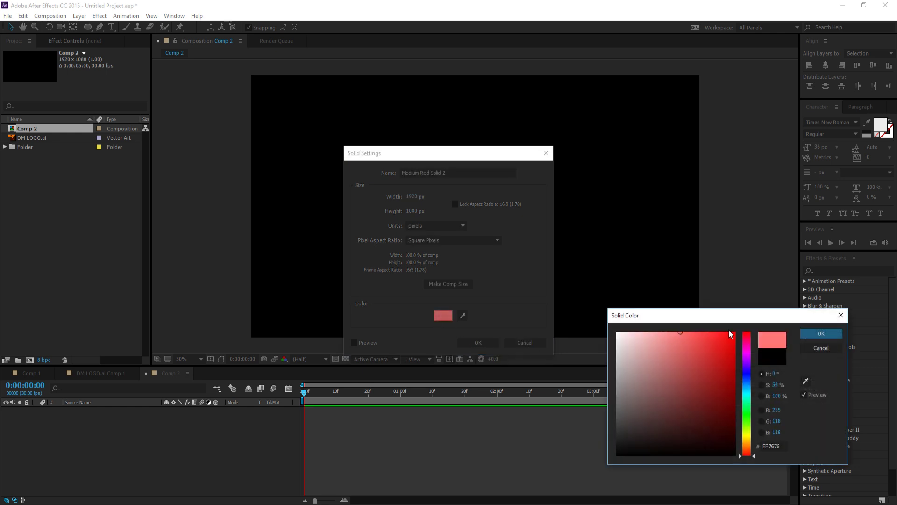
click(821, 333)
click(456, 178)
drag(456, 178, 333, 177)
text(bg)
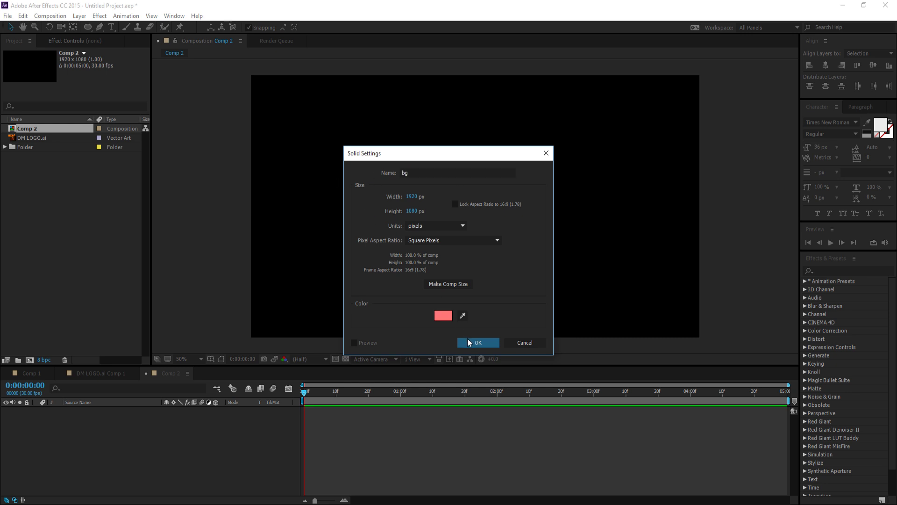
click(468, 338)
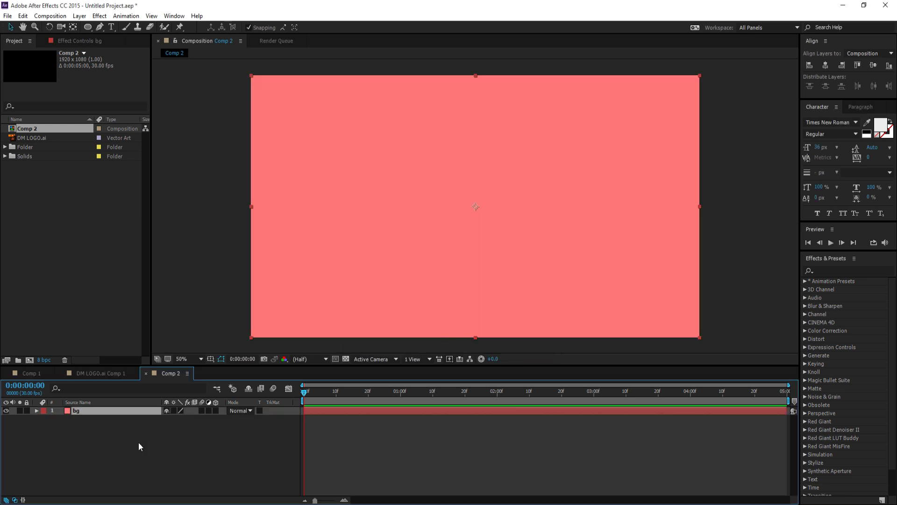
Add DM LOGO.ai to Comp 2 and scale it to 50%.
click(139, 442)
drag(32, 137, 86, 411)
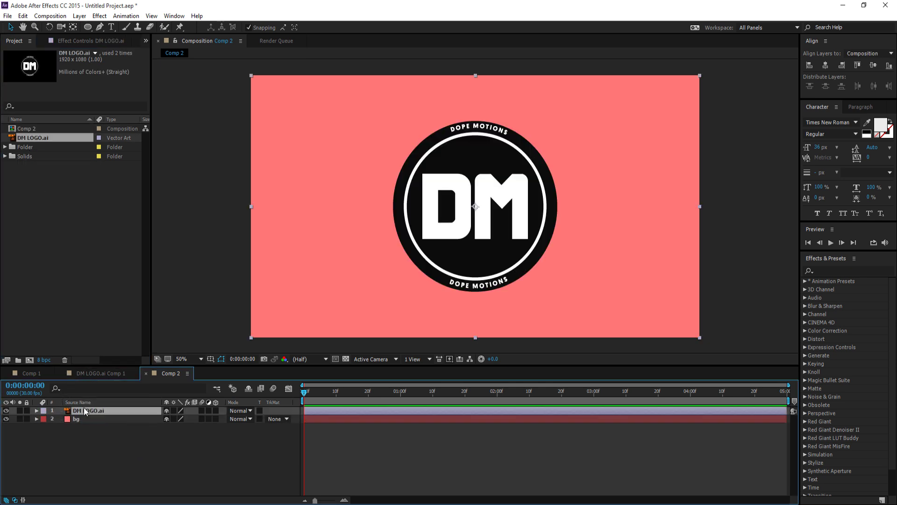
key(s)
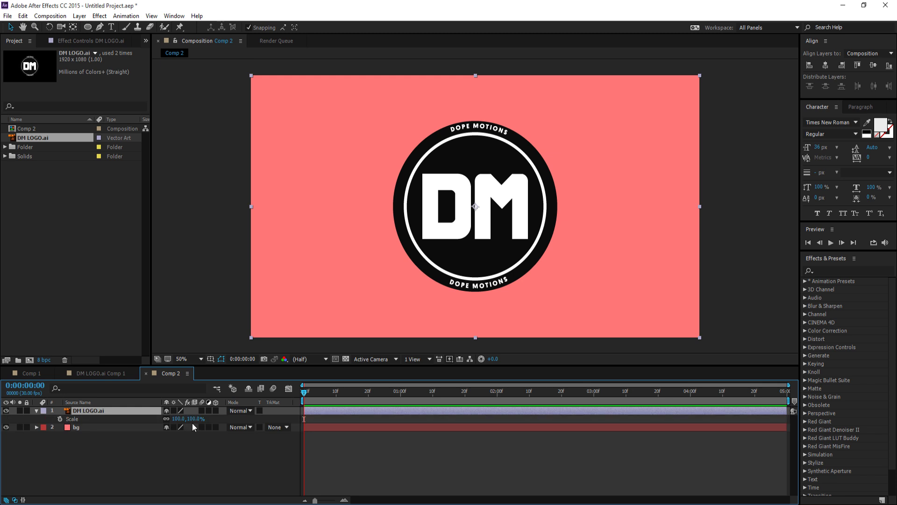
click(195, 419)
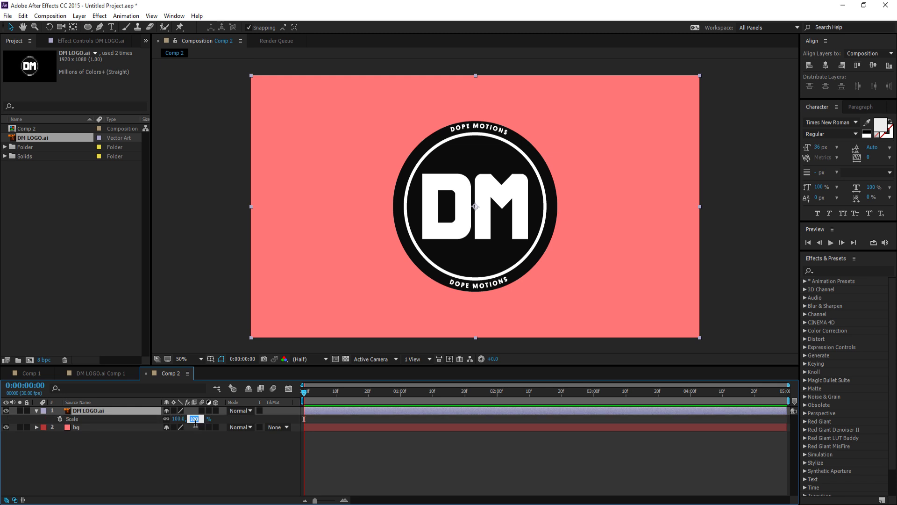
click(206, 465)
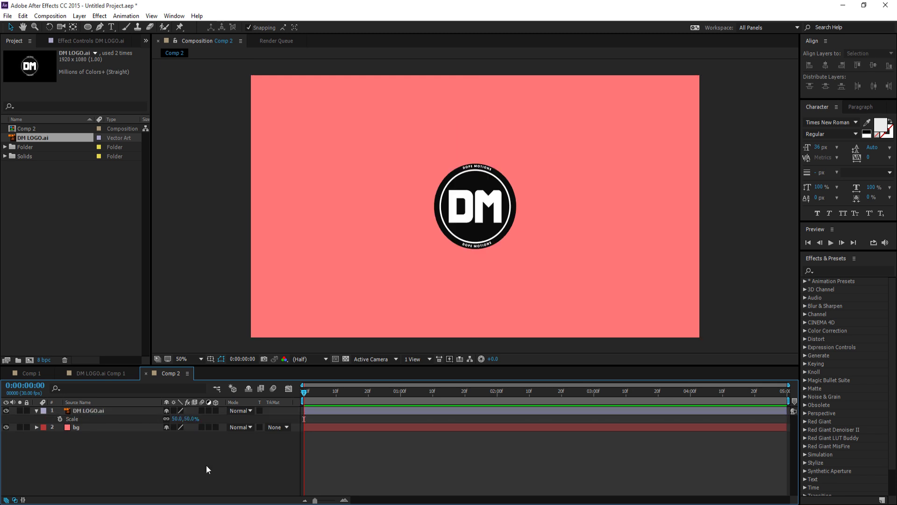
Pre-compose the logo layer into DM LOGO.ai Comp 2.
click(93, 411)
right_click(94, 410)
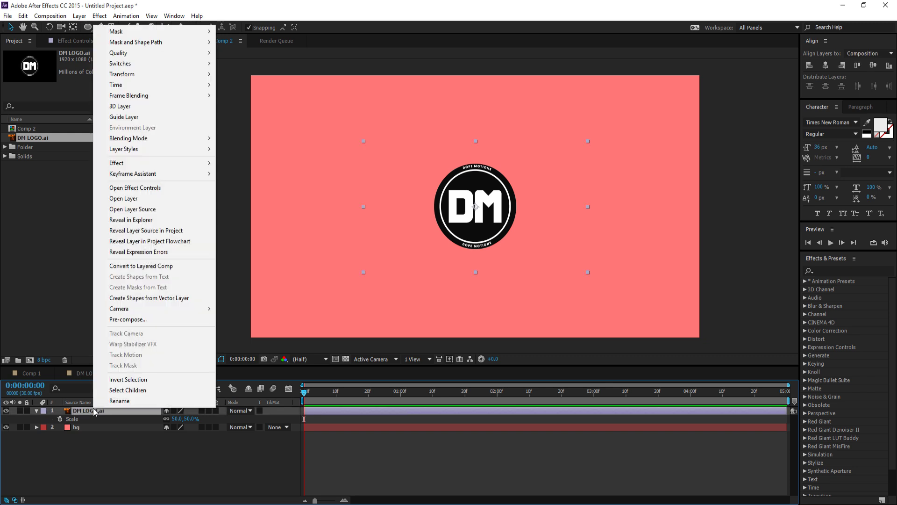
click(123, 319)
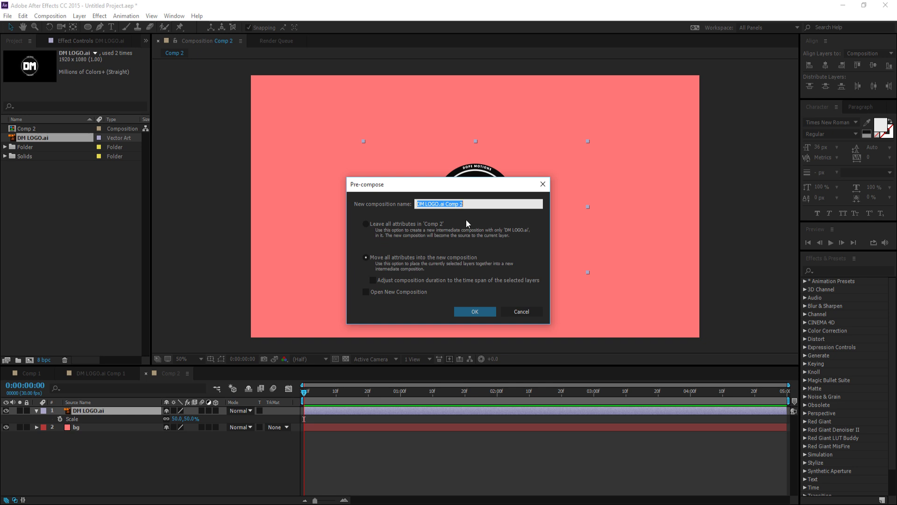
click(476, 310)
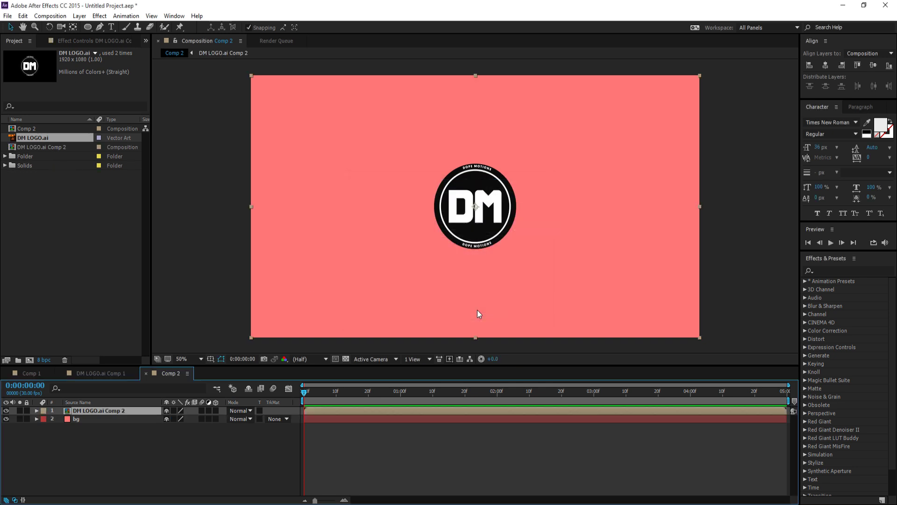
Inside DM LOGO.ai Comp 2, set a Position keyframe for the logo at one second.
double_click(97, 411)
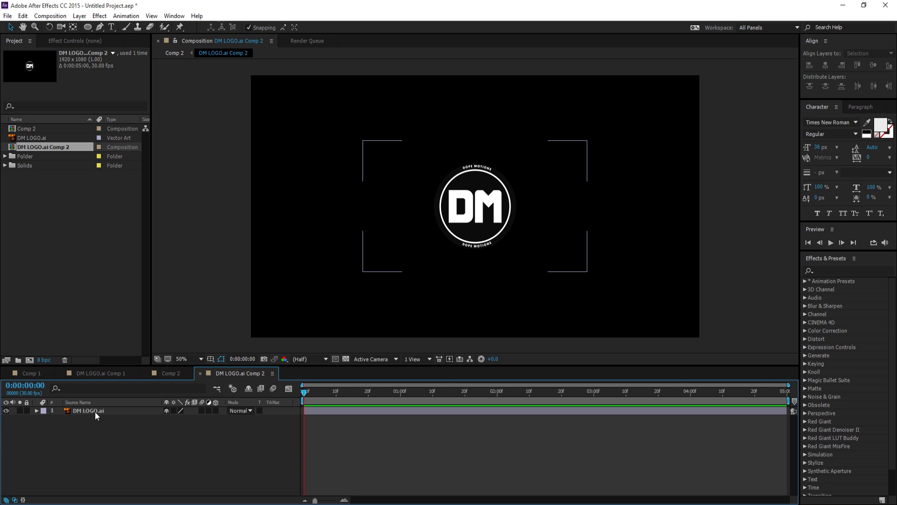
click(95, 411)
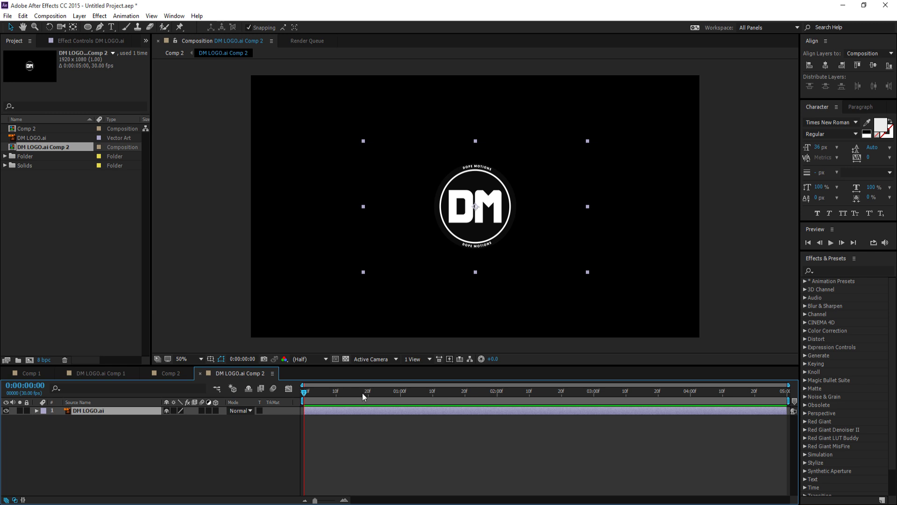
click(400, 393)
key(p)
click(61, 418)
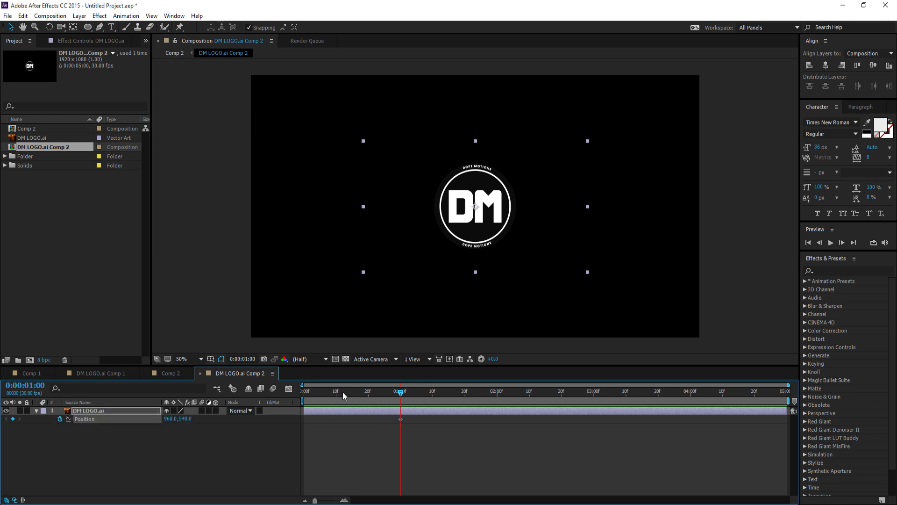
At frame 5, move the logo down below the frame to 960,1274.
drag(343, 392, 320, 396)
drag(513, 211, 512, 397)
click(461, 443)
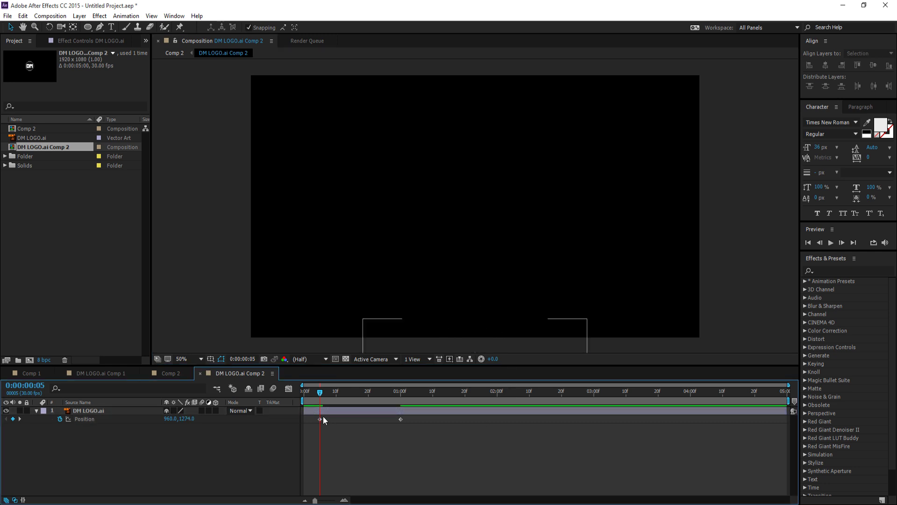
Apply Easy Ease to both position keyframes and reshape the speed curve in the Graph Editor.
click(324, 394)
mouse_move(324, 396)
mouse_down()
mouse_move(411, 402)
mouse_move(329, 408)
mouse_move(409, 415)
mouse_move(317, 410)
mouse_up()
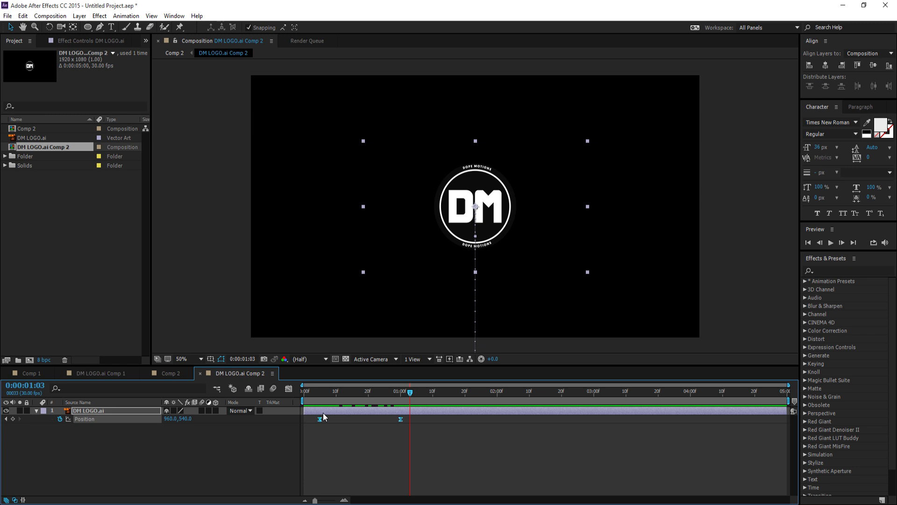
key(F9)
click(289, 389)
drag(475, 436, 322, 461)
click(287, 389)
Preview the eased logo rise past the second keyframe.
click(422, 447)
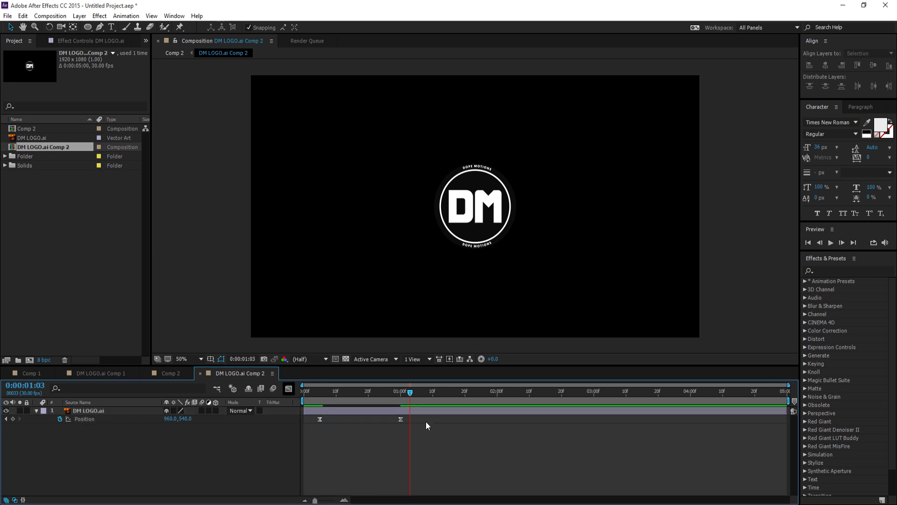
click(421, 390)
key(space)
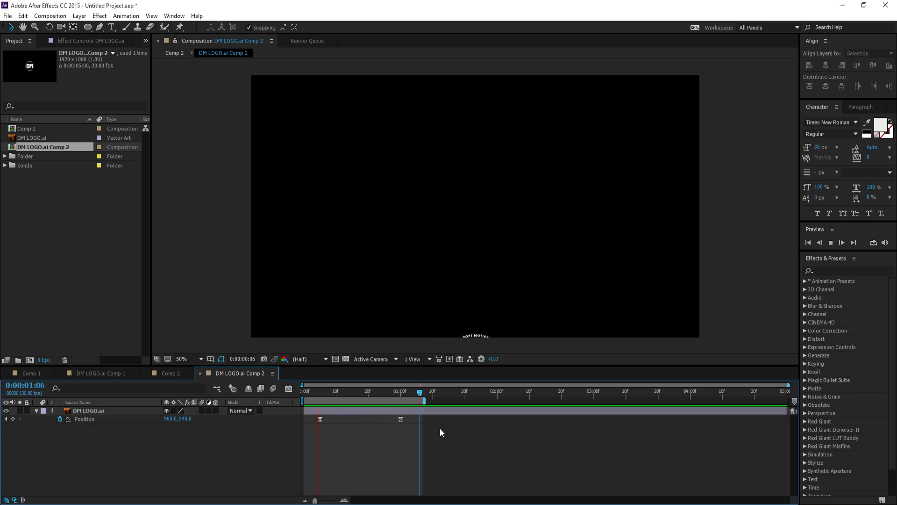
click(377, 395)
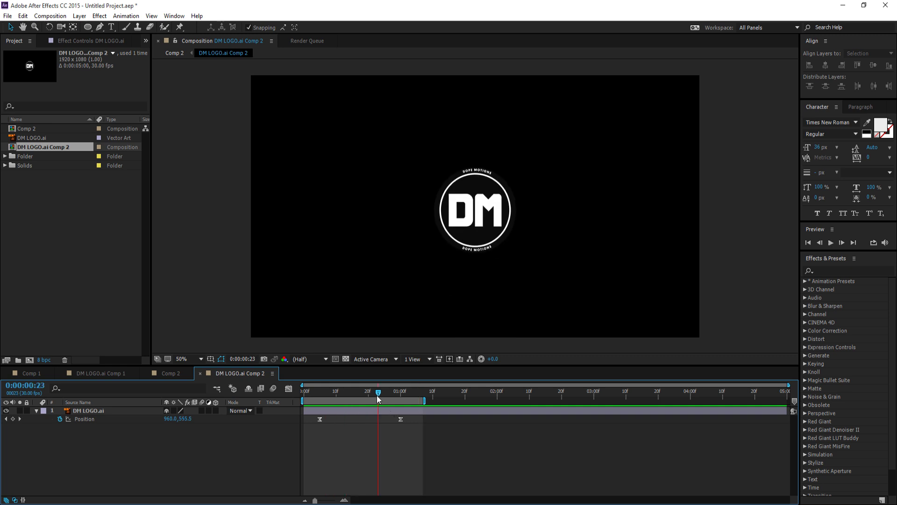
Back in Comp 2, resize DM LOGO.ai Comp 2 to 500×400 and check an earlier frame.
click(172, 374)
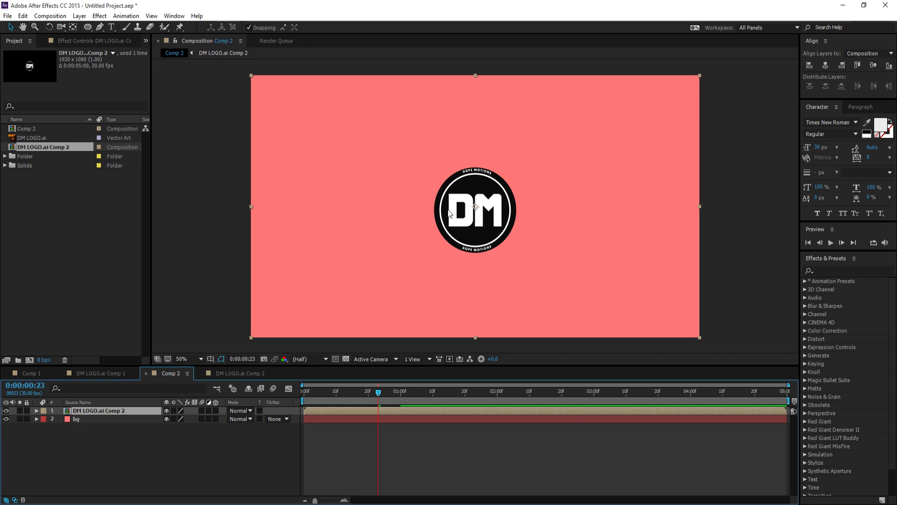
right_click(41, 146)
click(65, 154)
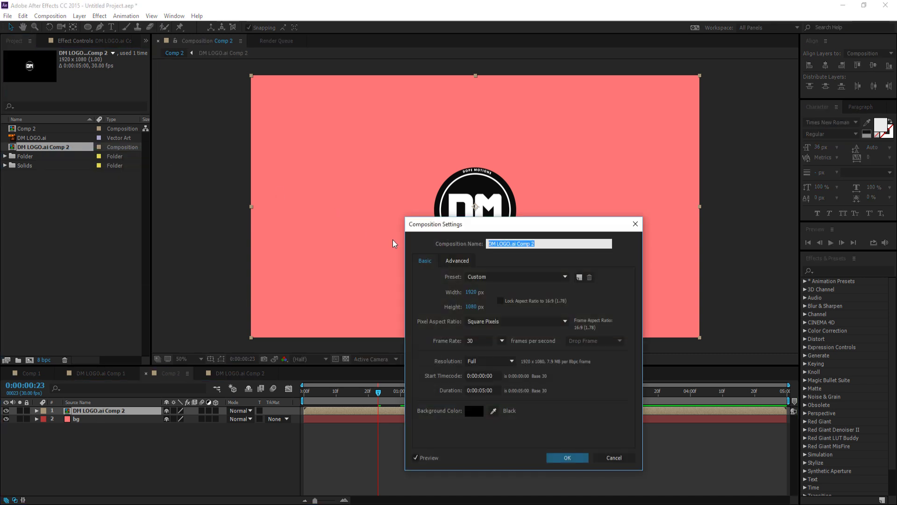
drag(449, 223, 592, 167)
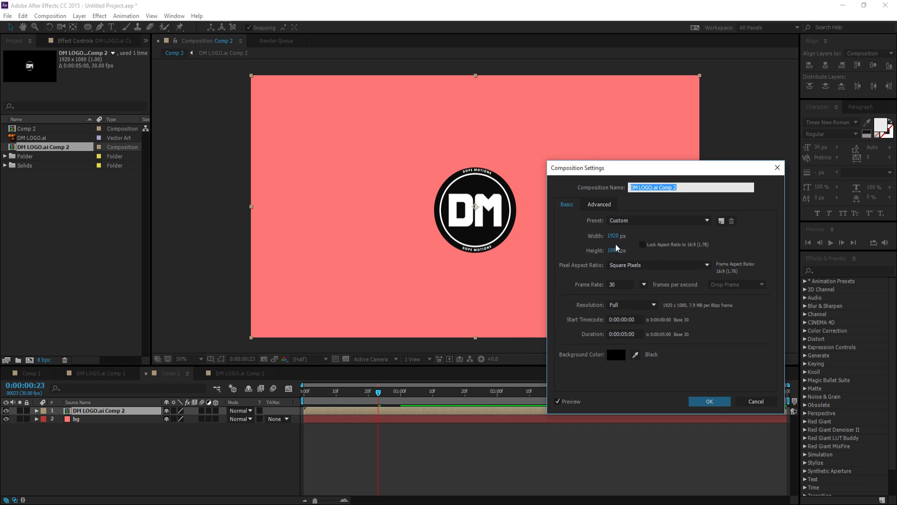
click(613, 235)
text(500)
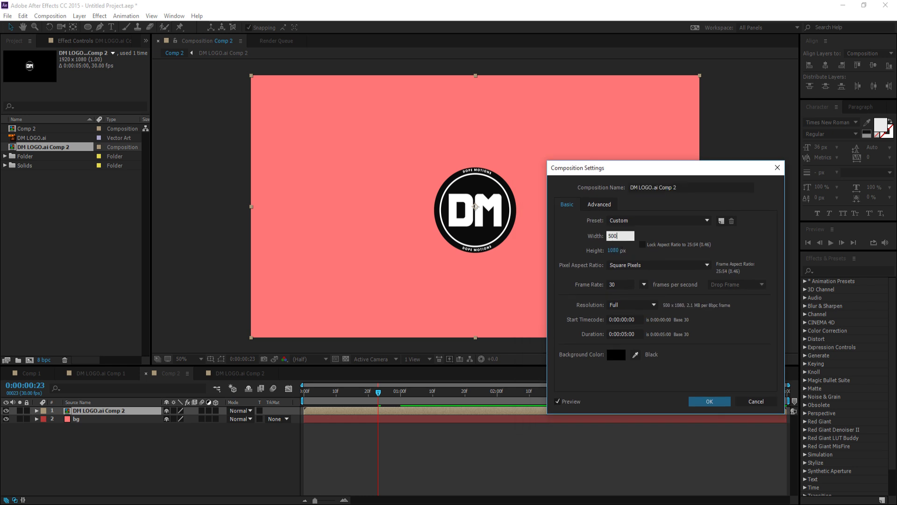
click(617, 252)
text(500)
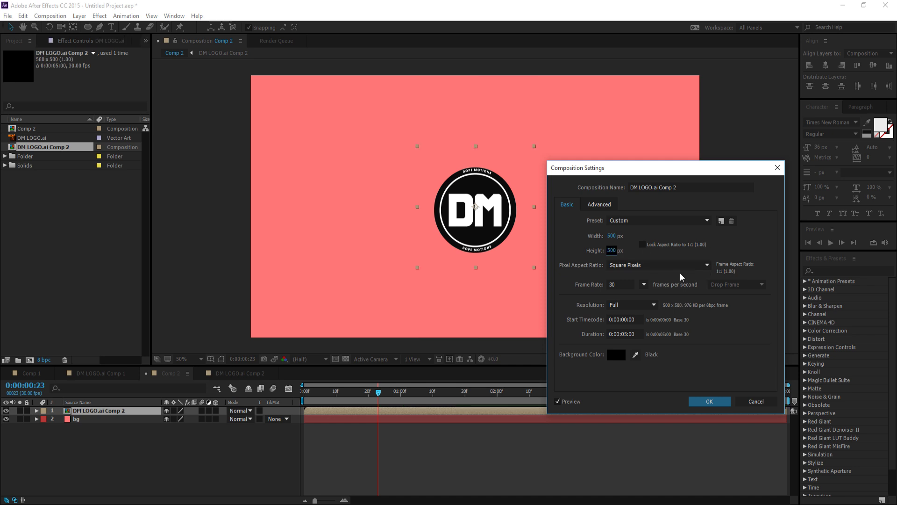
click(614, 253)
text(400)
click(732, 239)
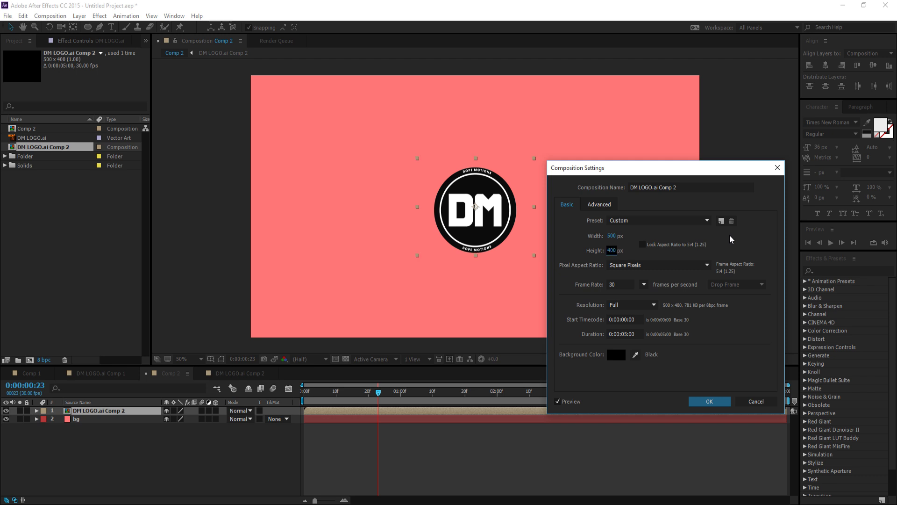
click(707, 401)
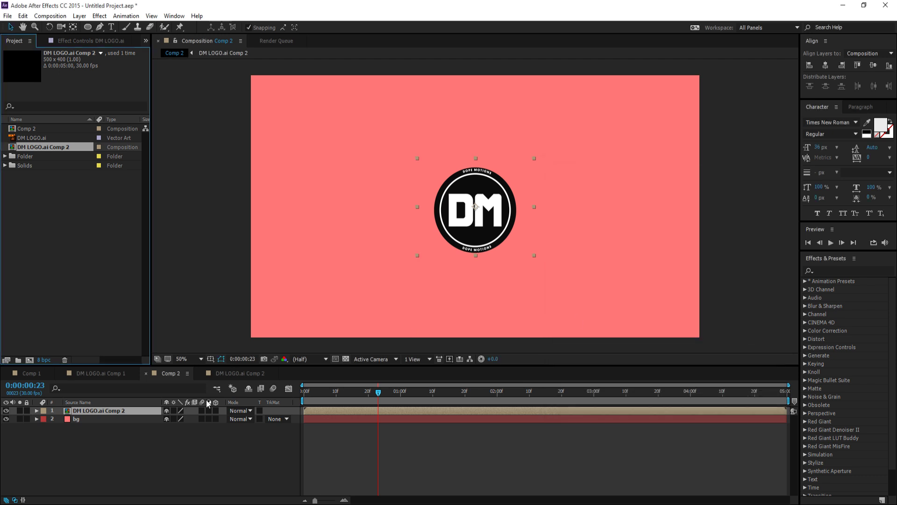
drag(332, 396, 391, 412)
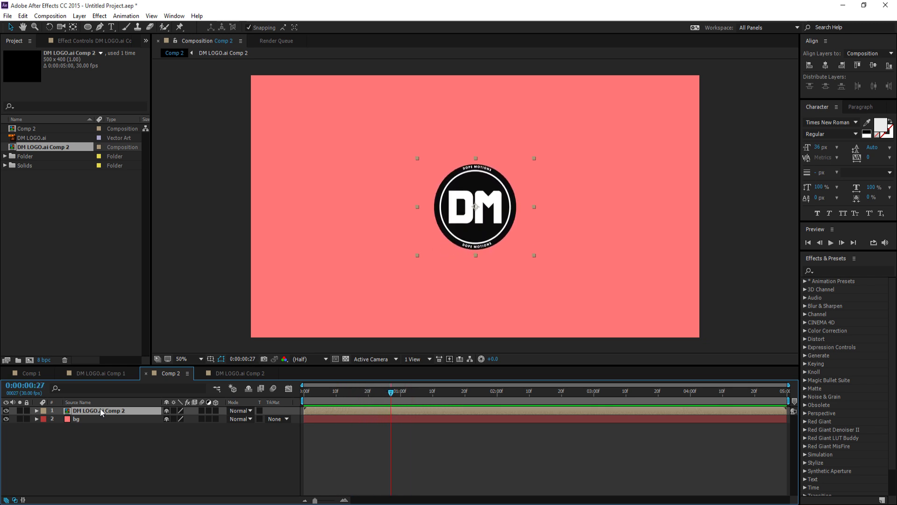
Duplicate the logo pre-comp layer, make it 3D and set its X Rotation to 180°.
key(ctrl+d)
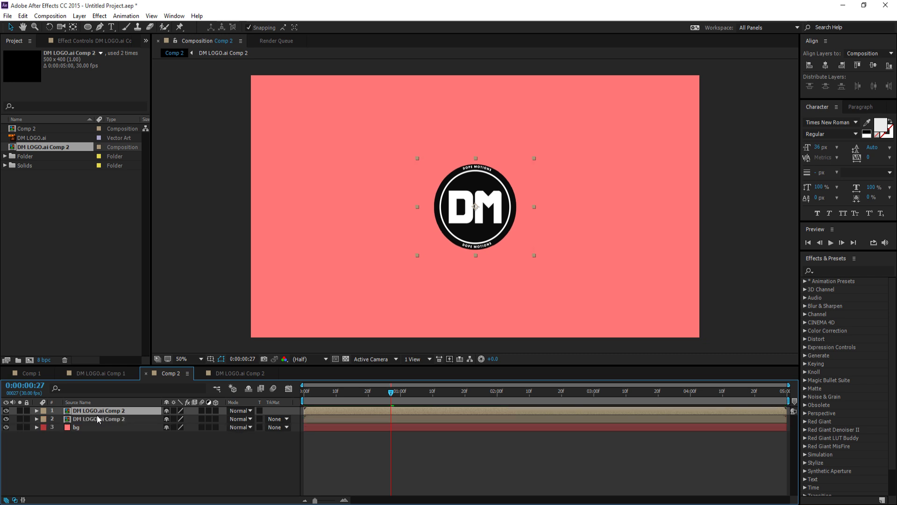
click(216, 410)
key(r)
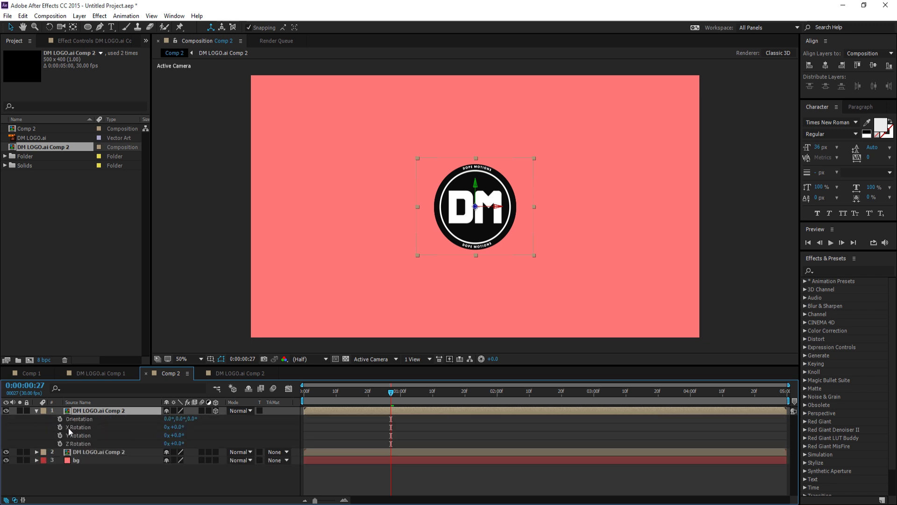
click(180, 427)
text(180)
click(198, 433)
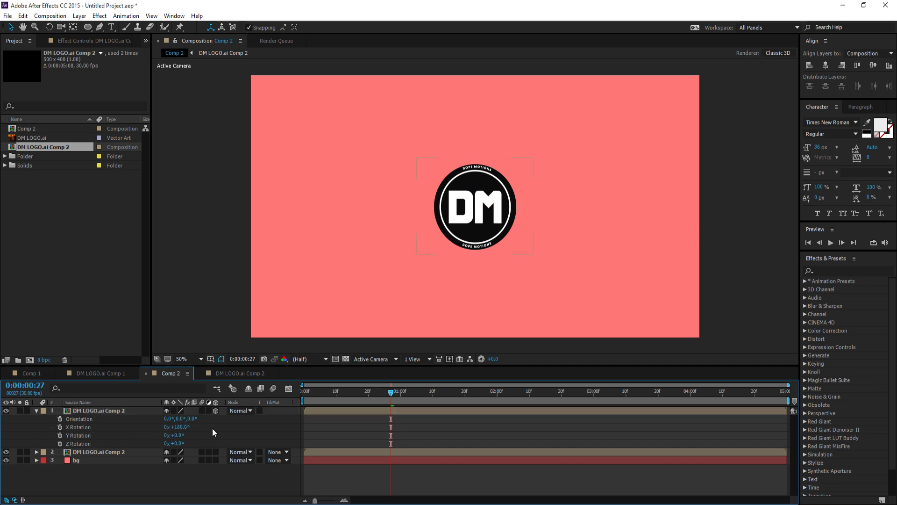
Move the flipped copy down so it sits just beneath the original logo.
click(74, 411)
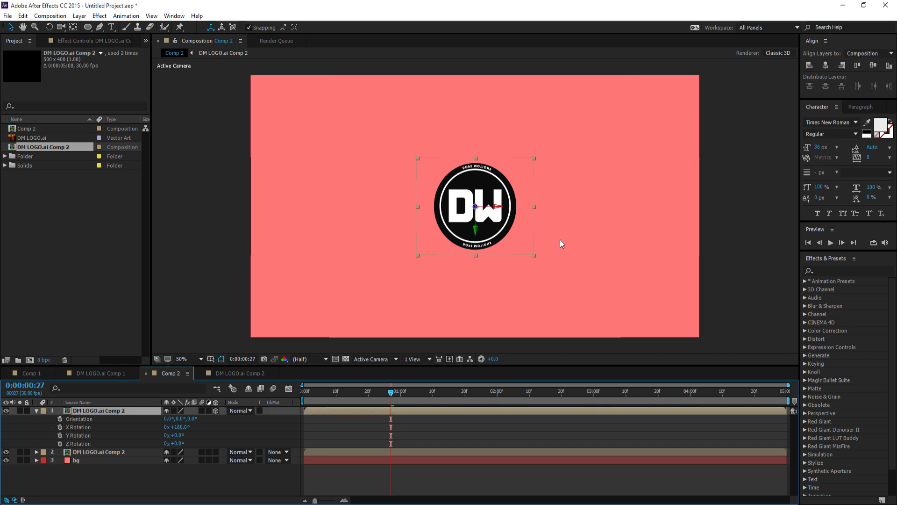
click(476, 253)
drag(476, 253, 473, 318)
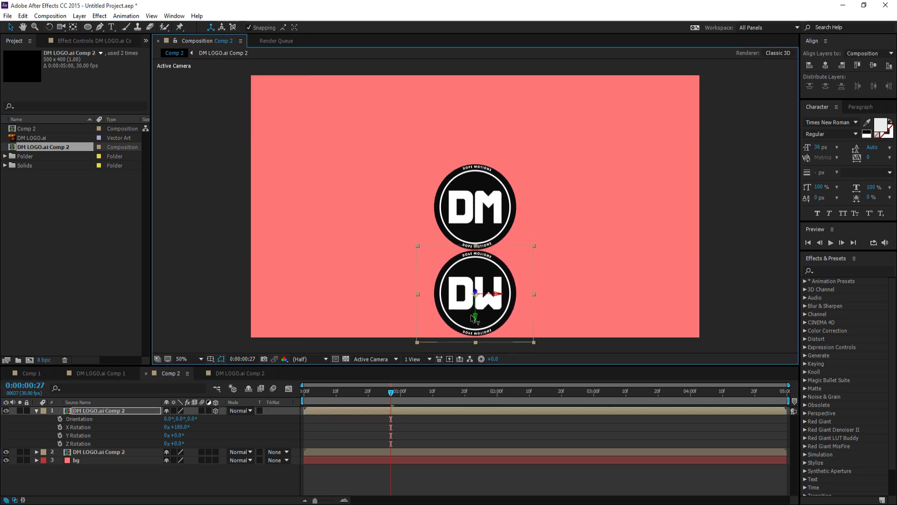
drag(381, 392, 354, 400)
key(slash)
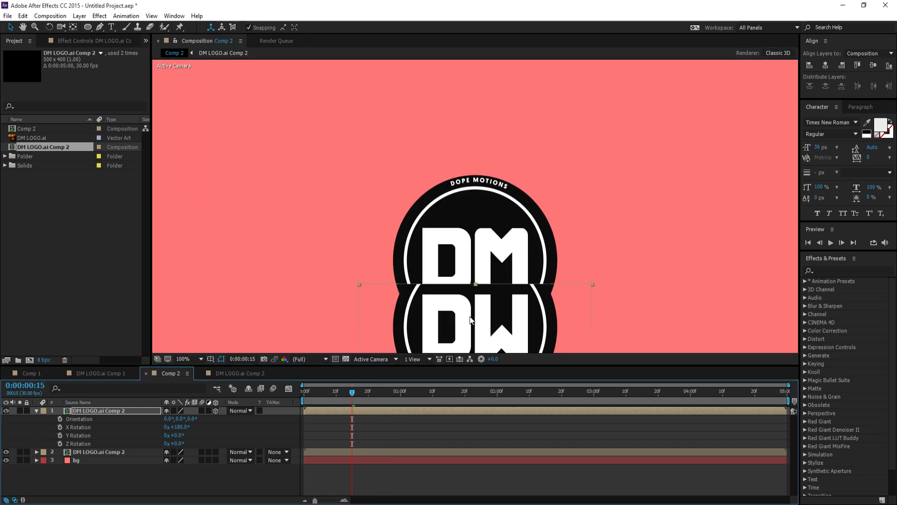
scroll(486, 287, down, 5)
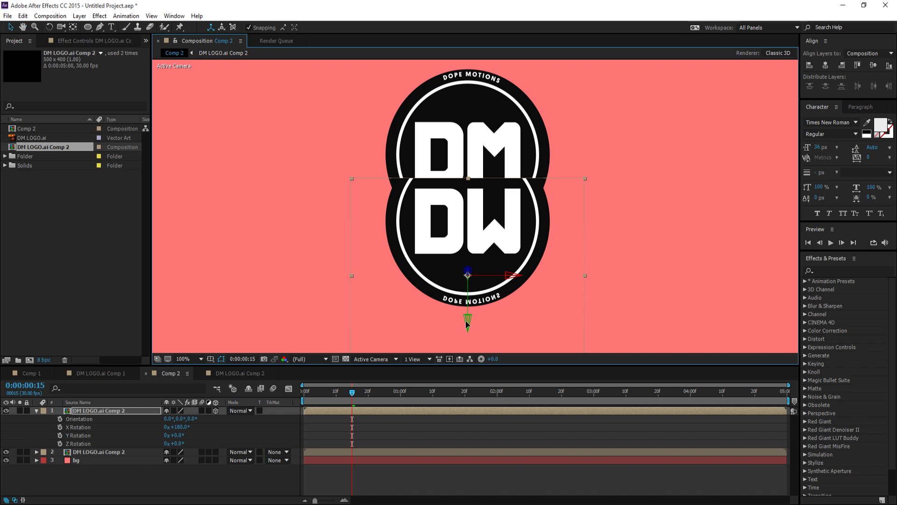
mouse_move(466, 323)
mouse_down()
mouse_move(466, 347)
mouse_move(465, 332)
mouse_up()
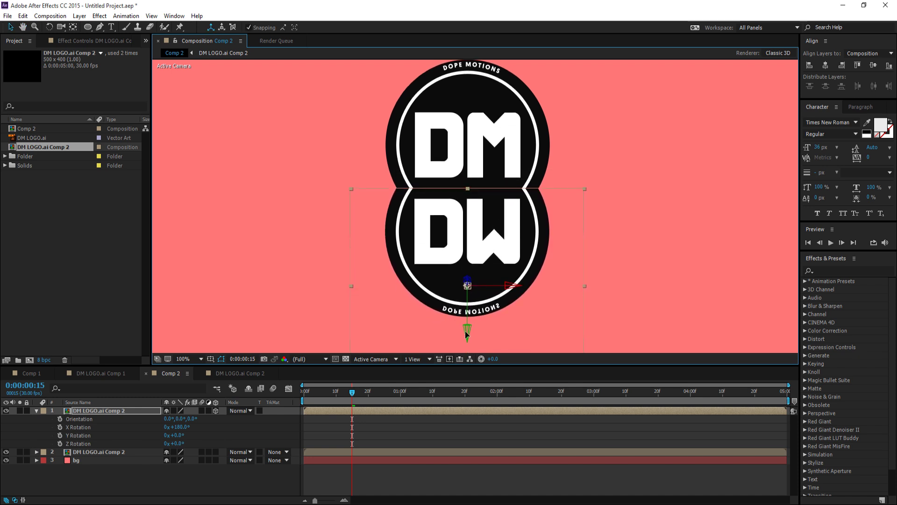
click(402, 429)
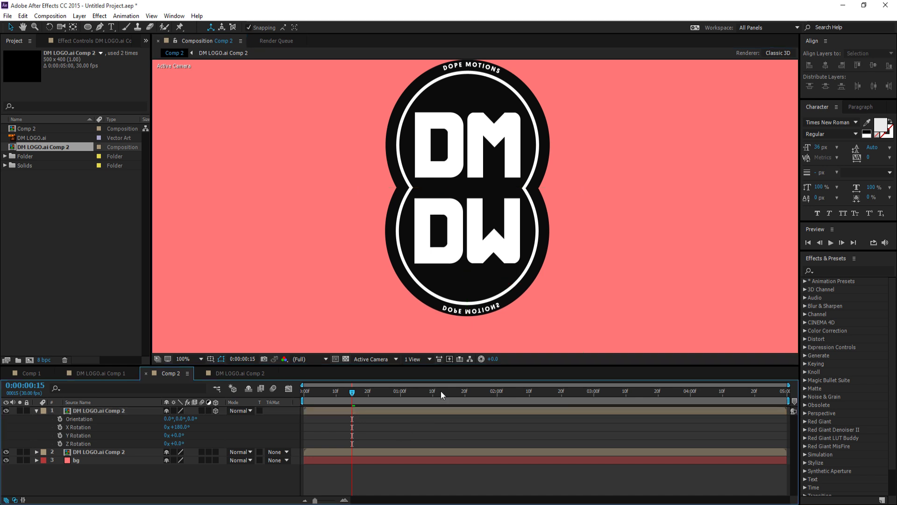
Scrub around frames 11–12 to check the flipped reflection.
drag(352, 395, 341, 396)
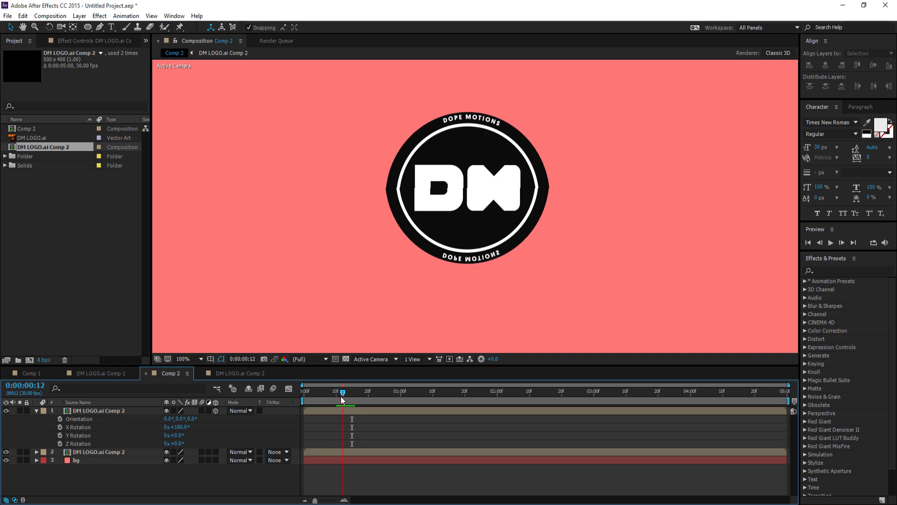
click(120, 410)
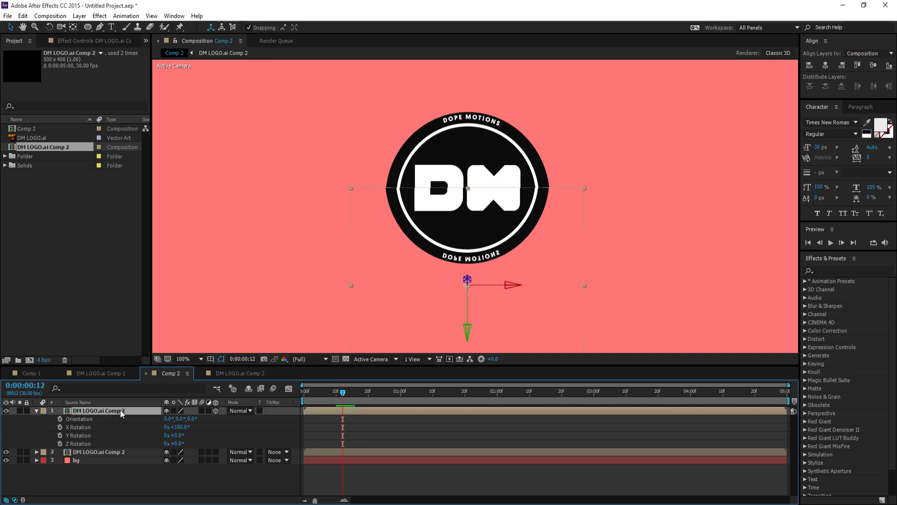
click(92, 477)
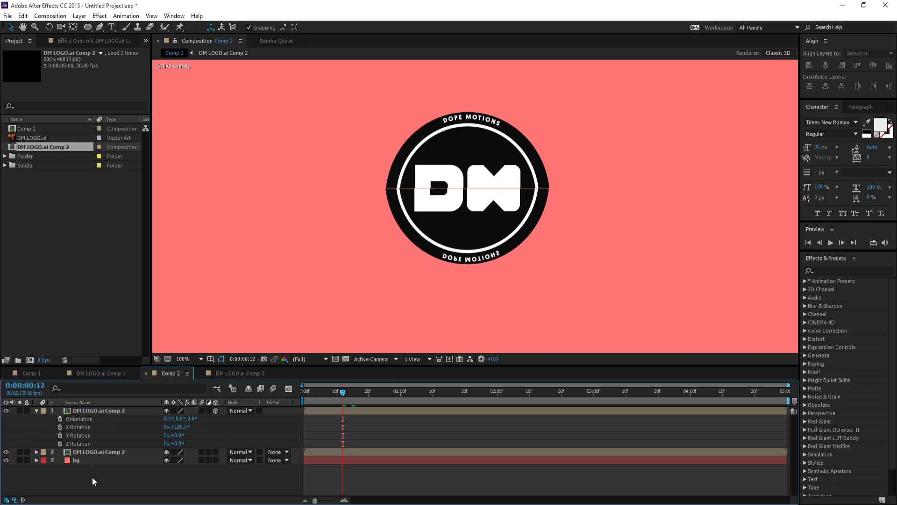
click(128, 411)
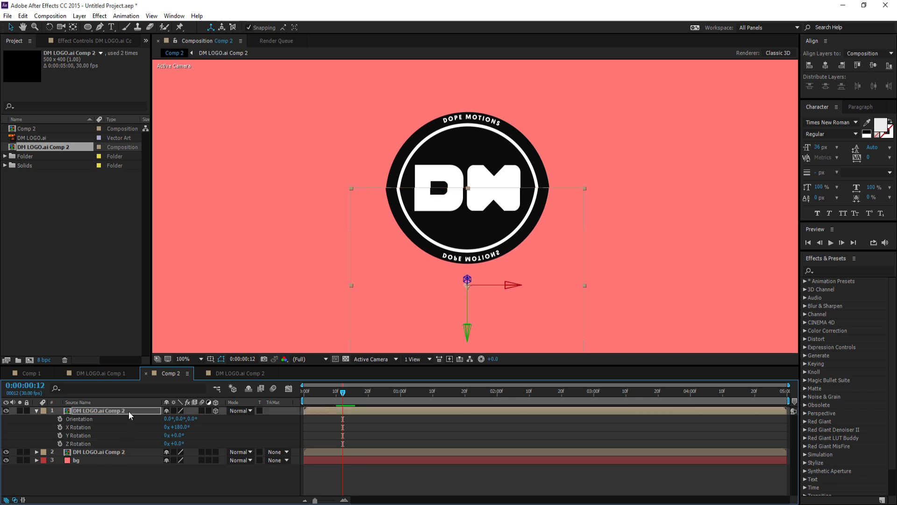
click(108, 470)
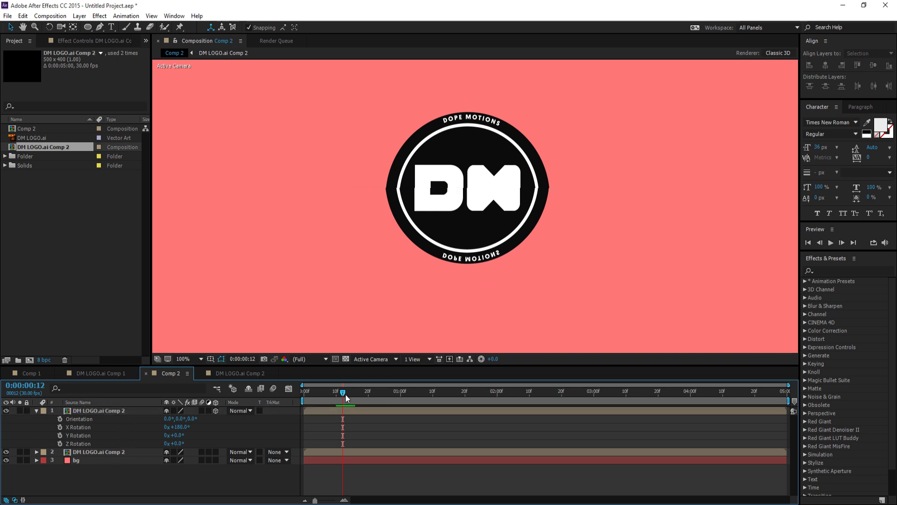
drag(345, 394, 365, 393)
Turn on the DM LOGO.ai layer and composition motion blur switches, then select the reflection in Comp 2.
scroll(254, 284, down, 2)
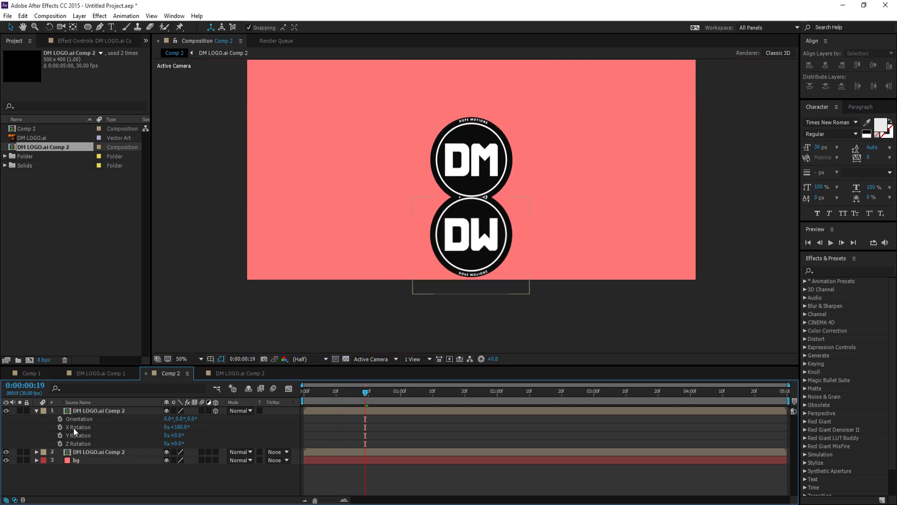
double_click(91, 451)
click(96, 411)
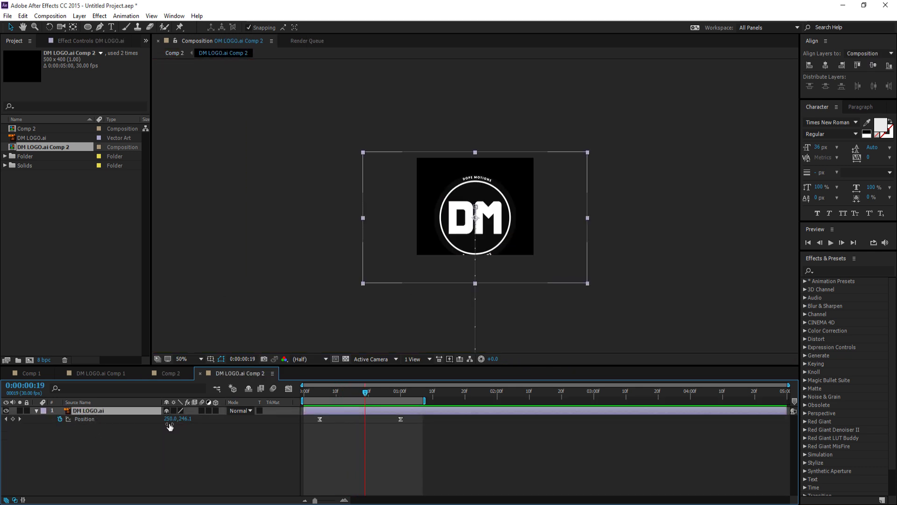
click(201, 410)
click(274, 388)
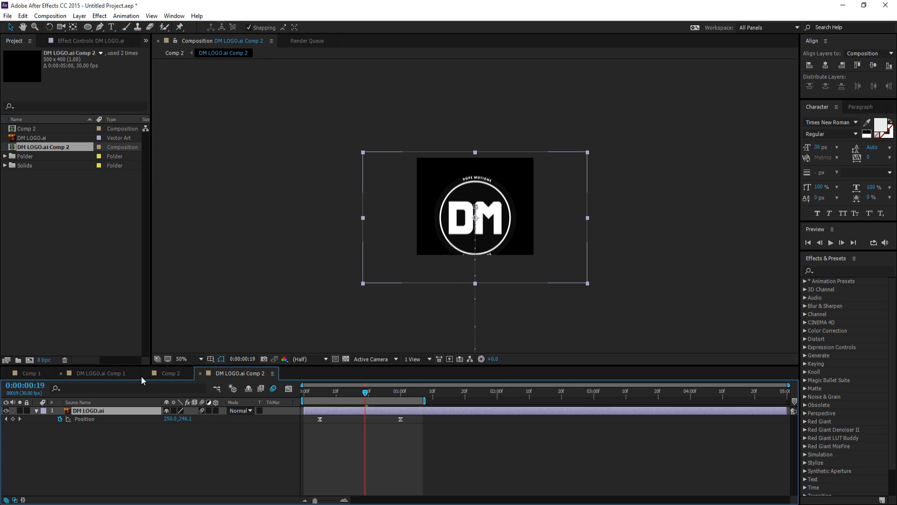
click(171, 374)
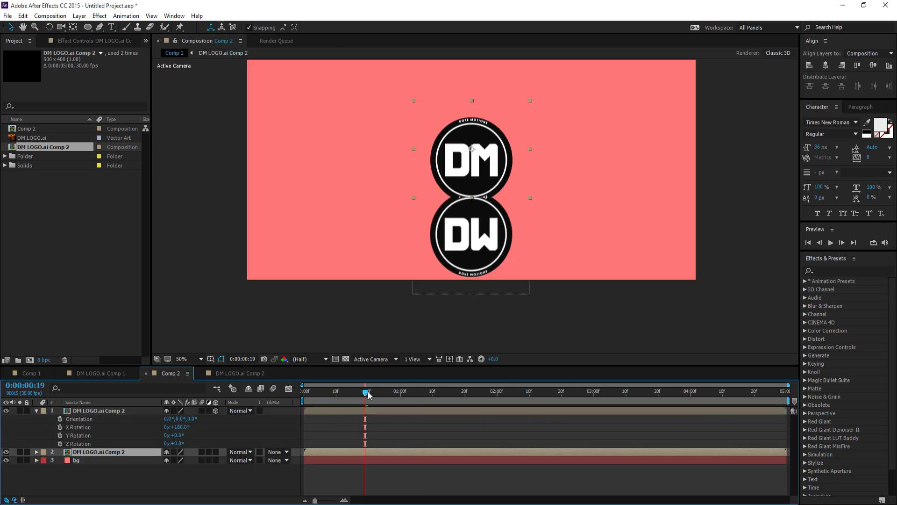
mouse_move(365, 395)
mouse_down()
mouse_move(338, 395)
mouse_move(372, 396)
mouse_up()
click(479, 223)
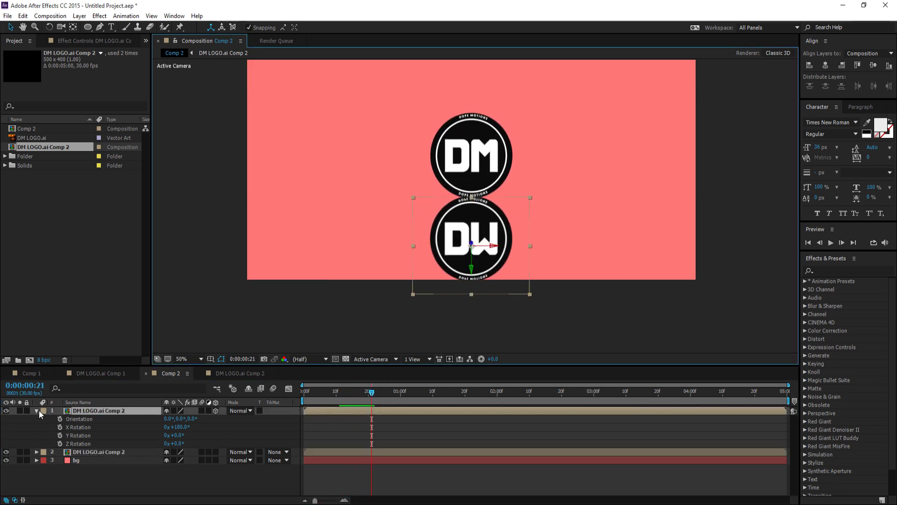
Draw a rectangular mask keeping only the upper part of the reflection.
drag(86, 28, 121, 29)
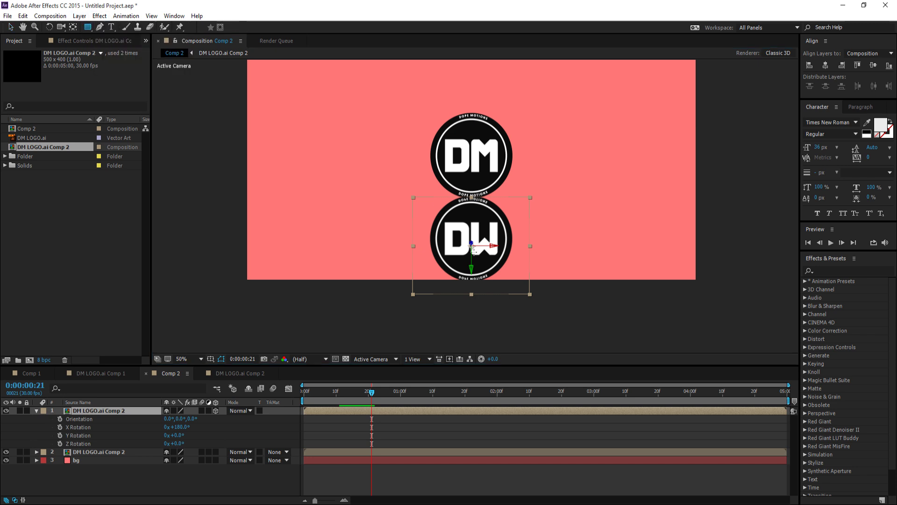
drag(393, 235, 555, 101)
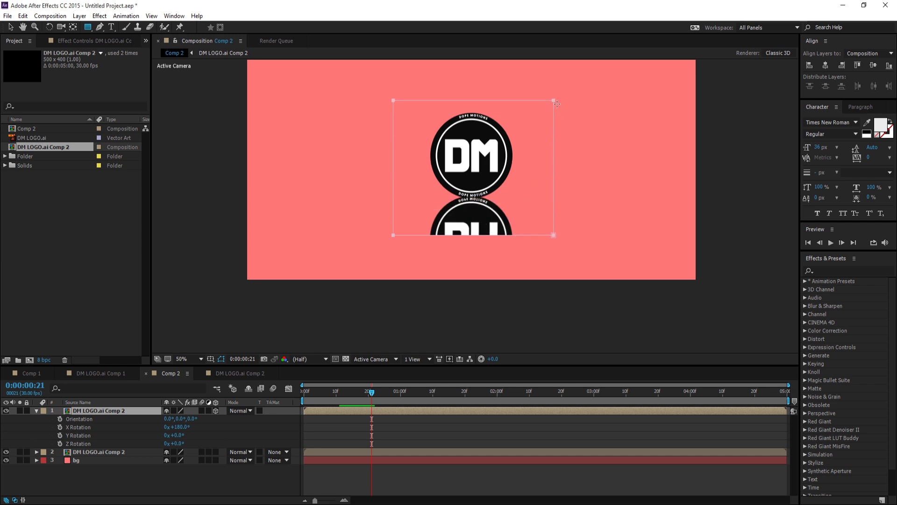
click(11, 27)
drag(468, 230, 465, 218)
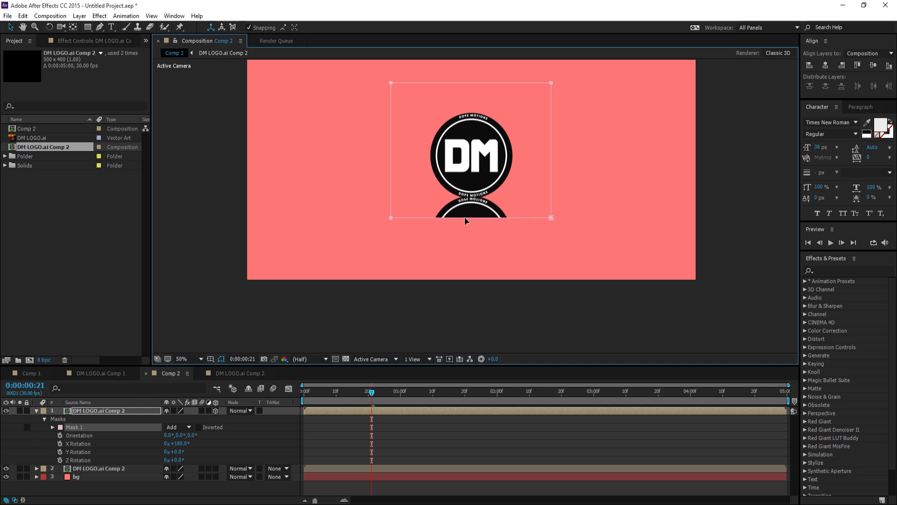
Set the reflection's Mask 1 feather to 120 pixels.
click(86, 411)
key(m)
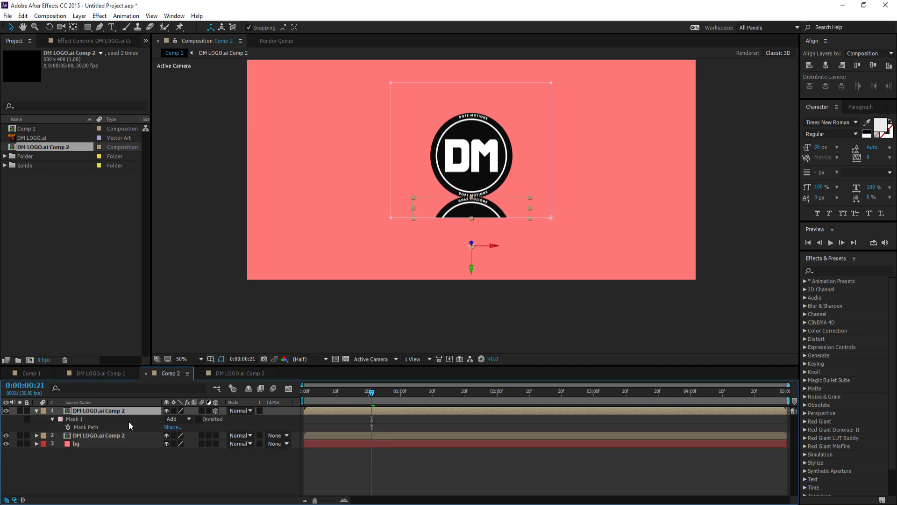
click(80, 419)
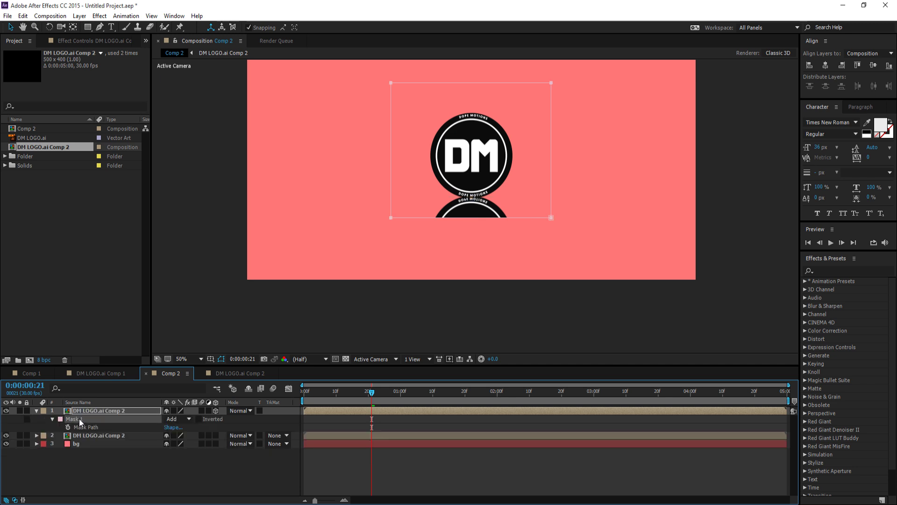
key(f)
click(187, 427)
text(120)
key(Return)
click(179, 464)
Set the reflection's opacity to 60% and check the result at one second.
click(80, 411)
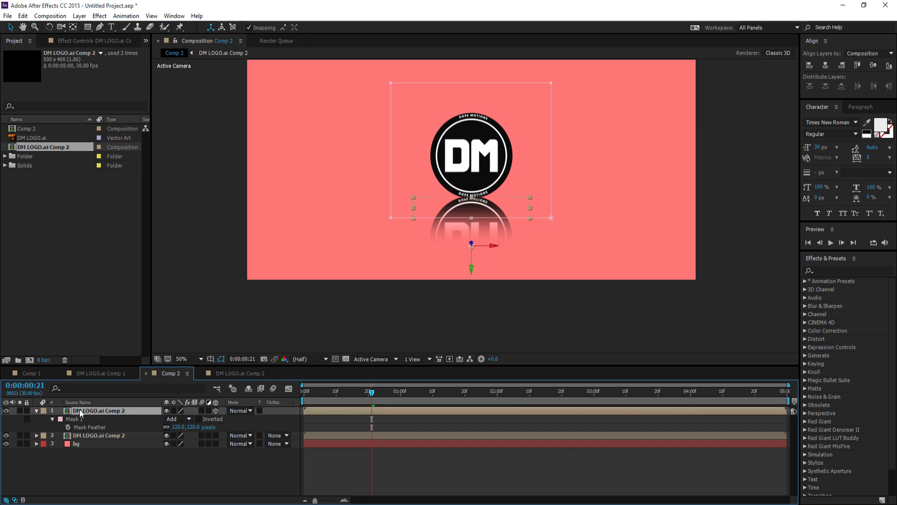
key(t)
click(171, 419)
text(60)
click(159, 476)
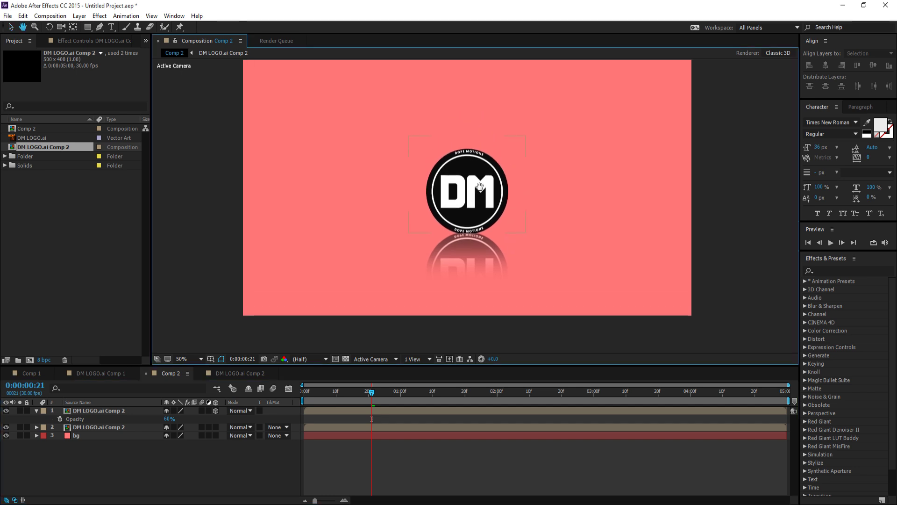
drag(372, 392, 418, 392)
Preview Comp 2 with the logo rising above its feathered, 60%-opacity reflection.
key(space)
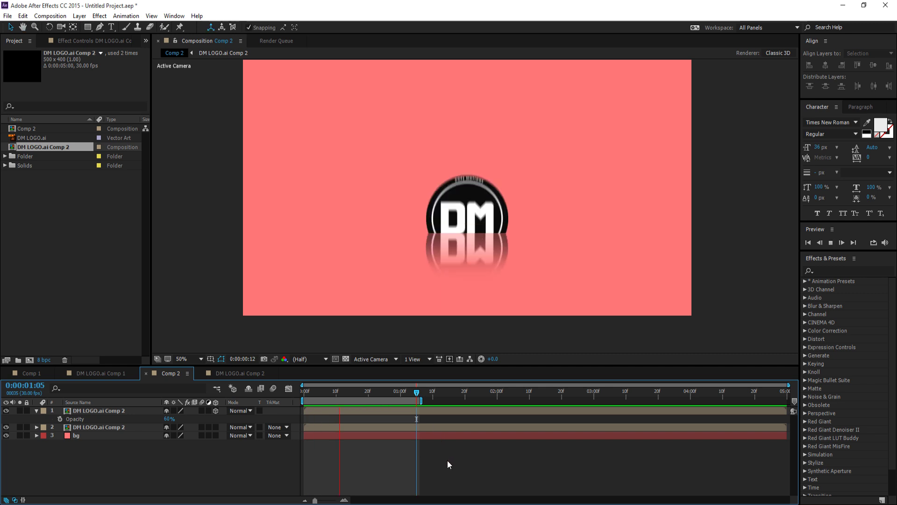